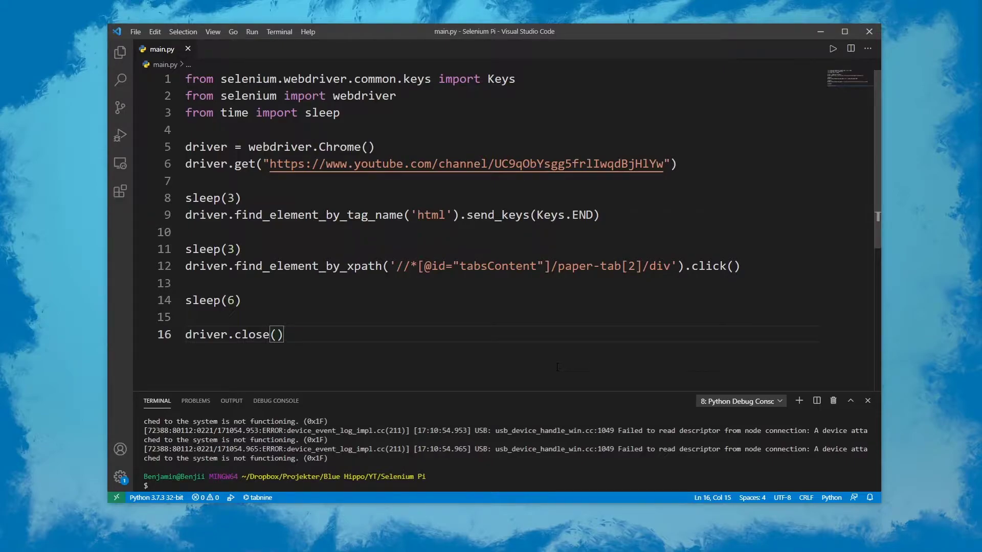
- Start a debug run of main.py using the 'Python File' configuration
key(F5)
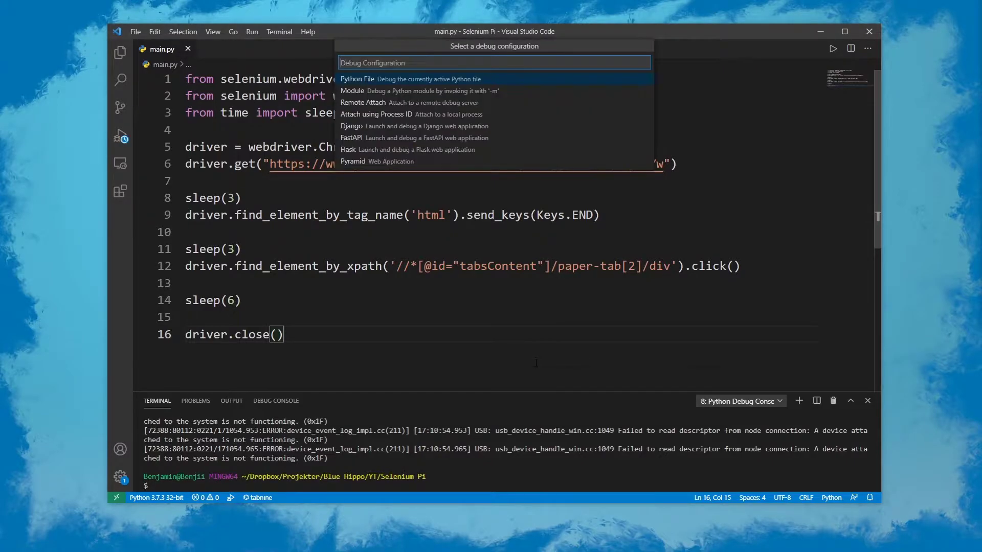
key(Return)
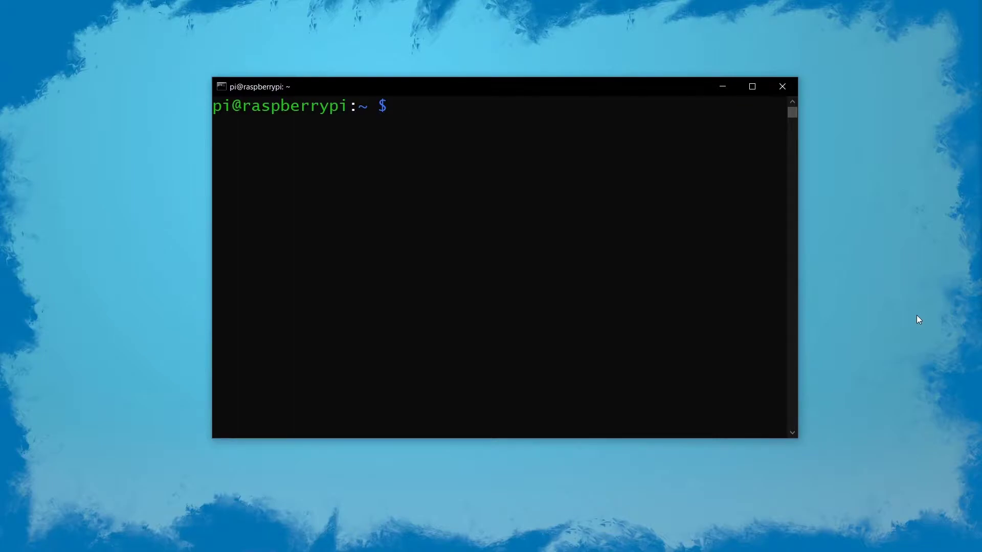
- Run 'sudo apt-get update && sudo apt-get upgrade' on the Pi
text(sudo apt-get update &&)
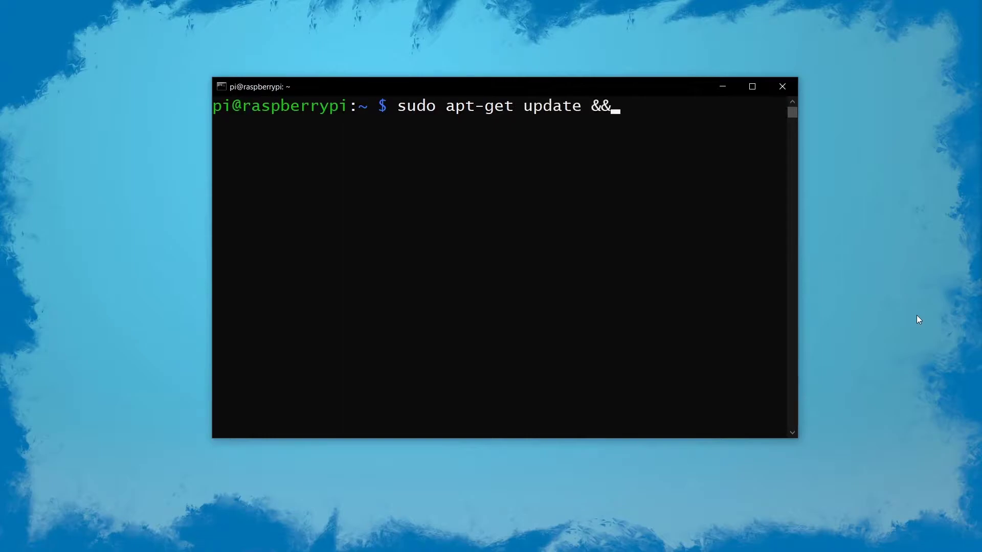
text( sudo apt-ge)
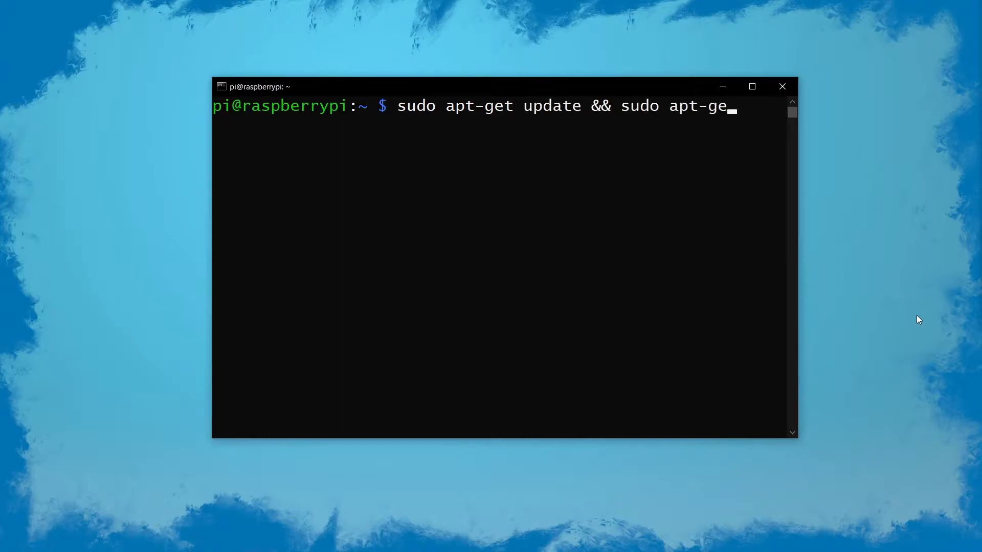
text(t upgrade)
key(Return)
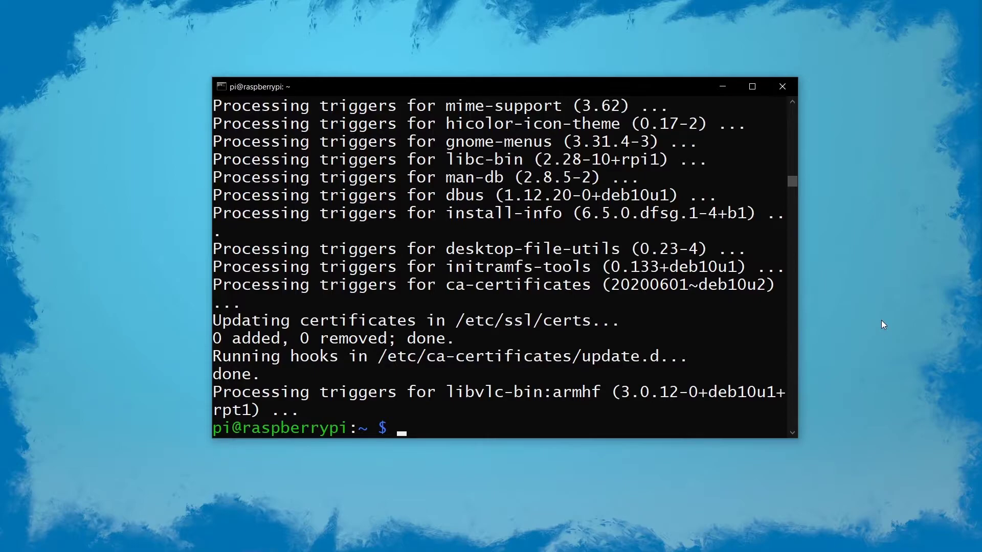
- Install chromium-chromedriver via apt-get and highlight its installed version, 86.0.4240.197
text(sudo apt-g)
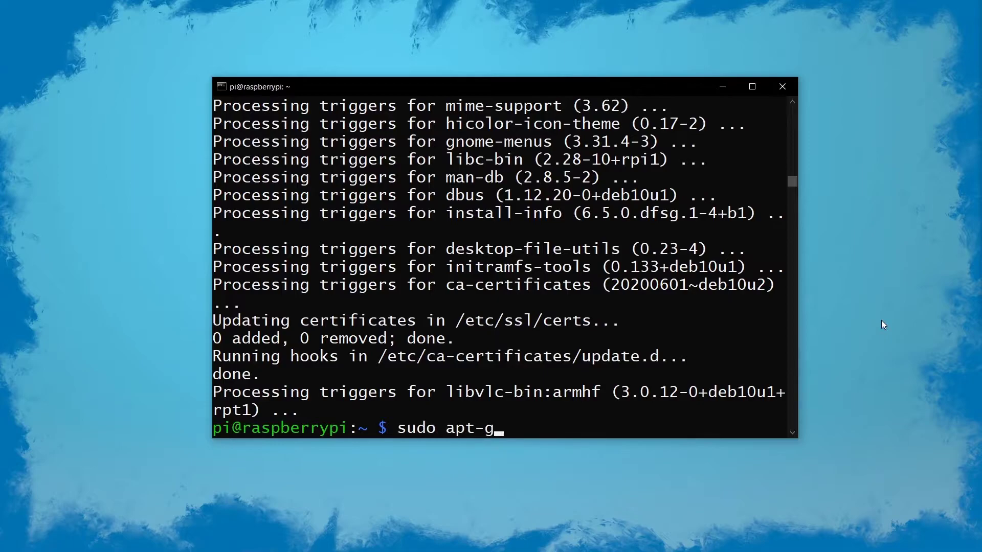
text(et install chrom)
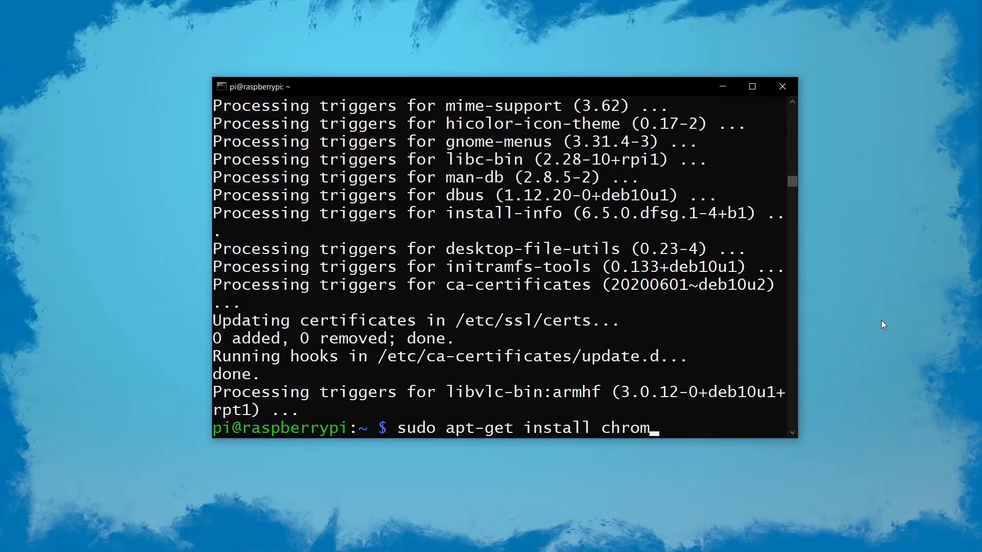
text(ium-chrom)
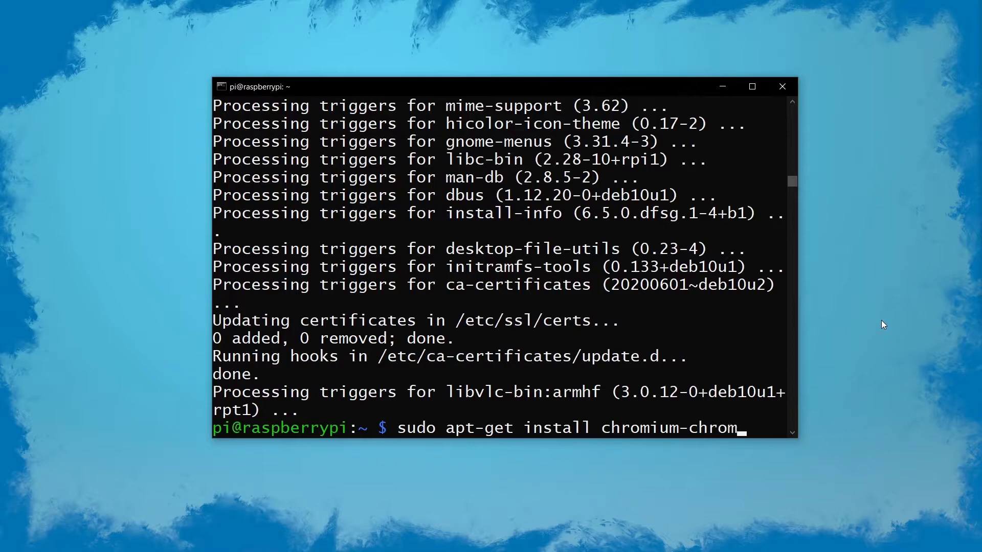
text(edriver)
key(Return)
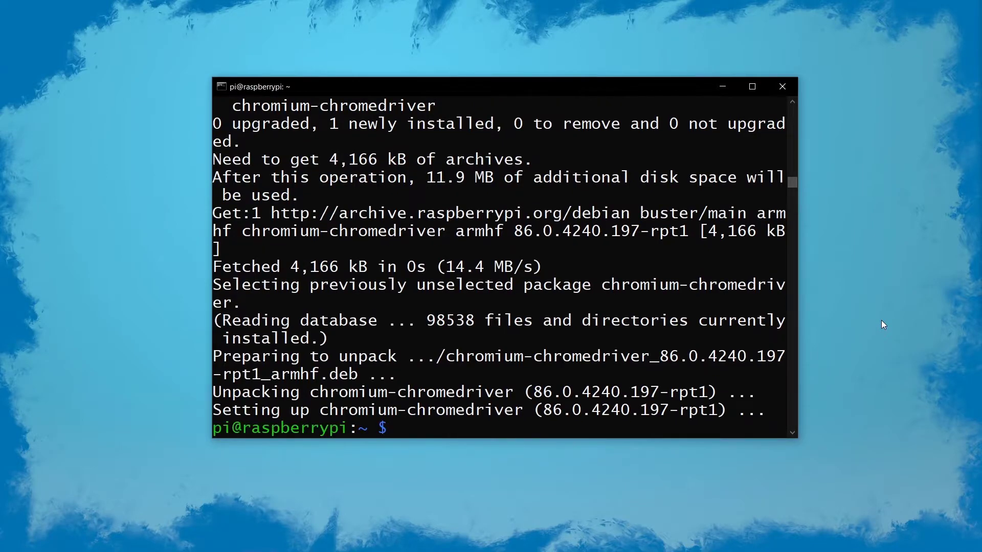
mouse_move(534, 392)
mouse_down()
mouse_move(572, 397)
mouse_move(538, 396)
mouse_up()
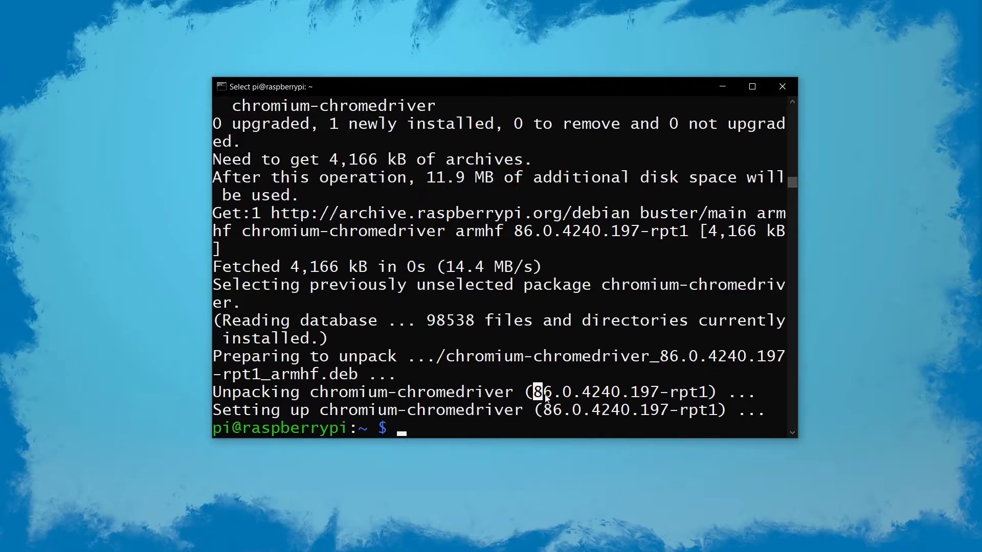
- Install Selenium 3.141.0 with 'pip3 install selenium', then enter 'sudo nano yt_selenium.py'
key(Escape)
text(pip3 install )
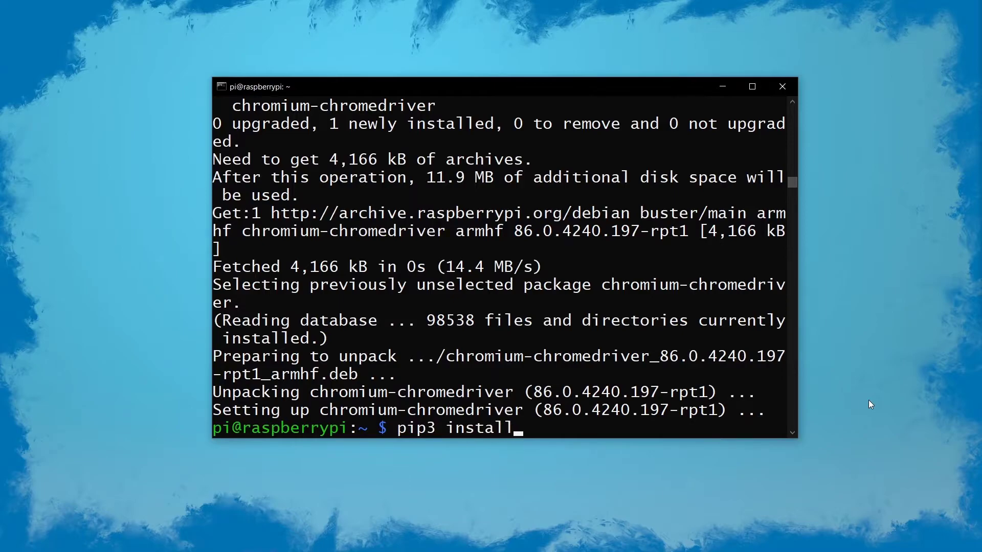
text(selenium)
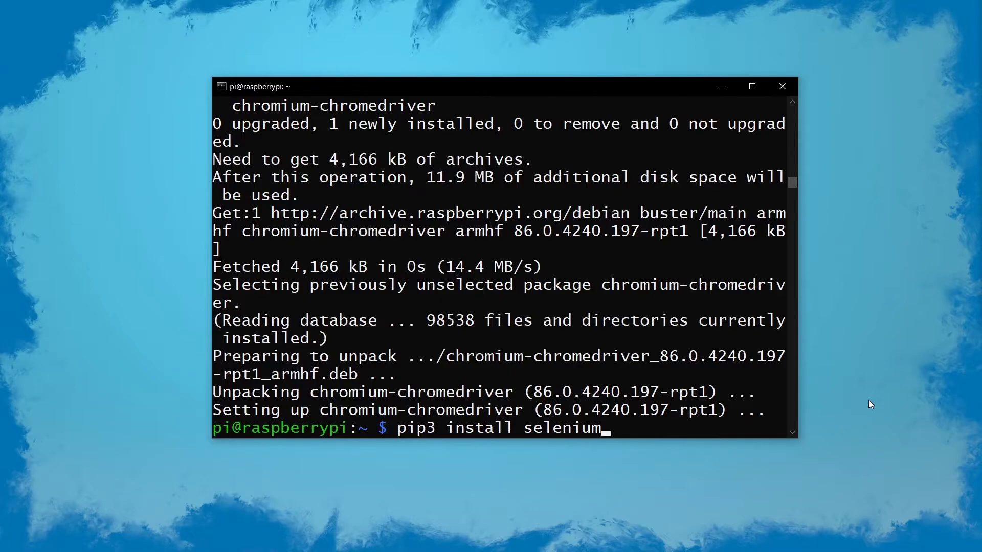
key(Return)
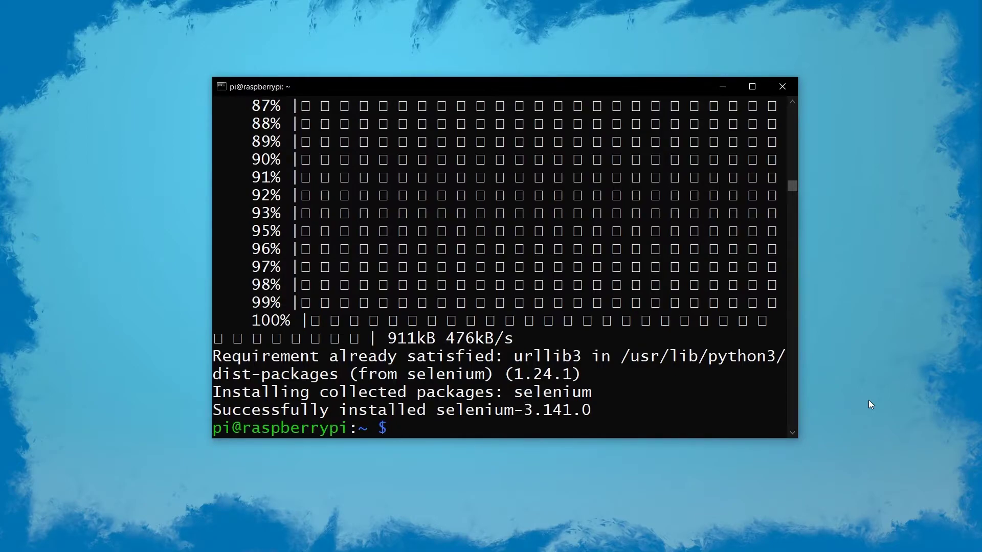
text(sudo nano yt_selenium.py)
- Open yt_selenium.py in nano, look through it, and exit without saving
key(Return)
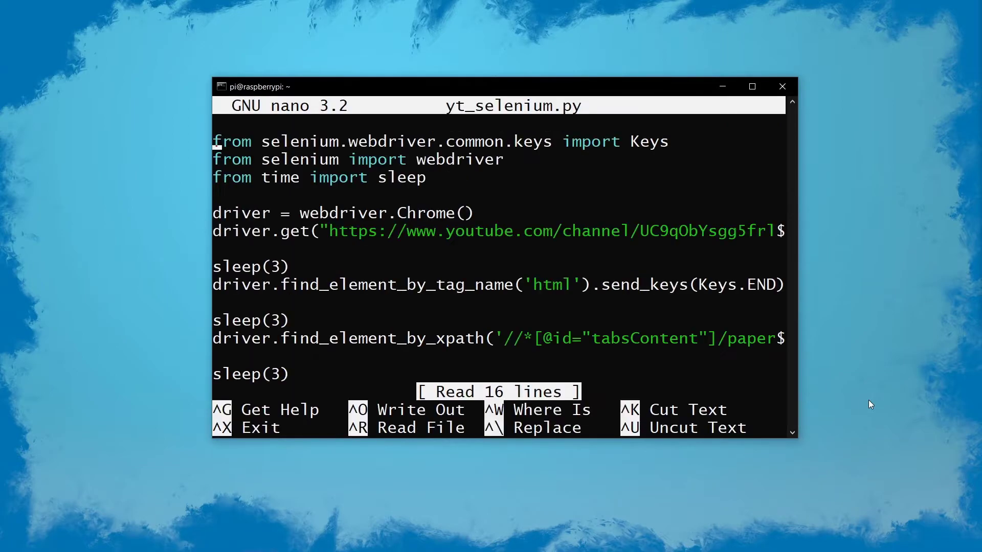
key(Down)
key(ctrl+x)
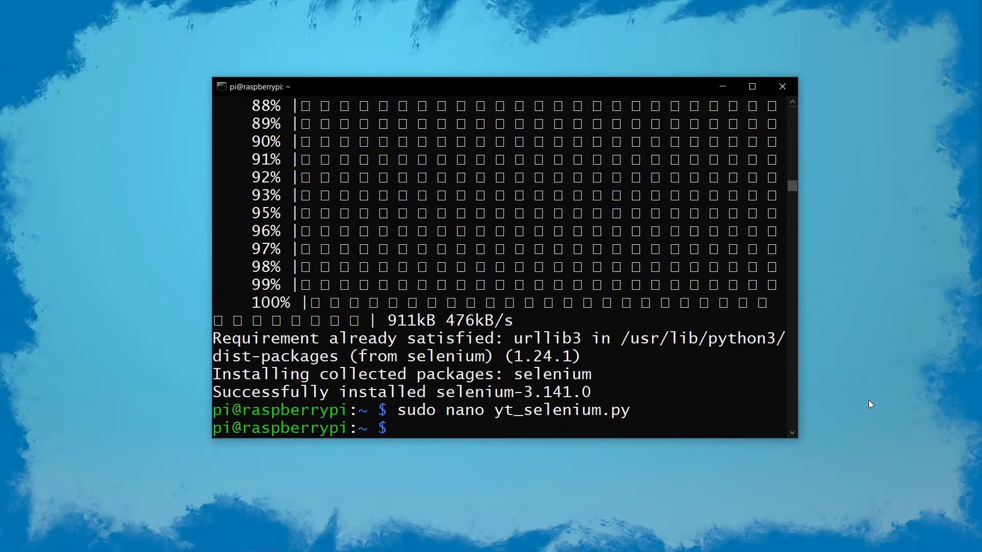
- Run 'python3 yt_selenium.py', which fails with Chrome failed to start
text(python)
key(BackSpace)
text(3 yt)
key(Tab)
key(Return)
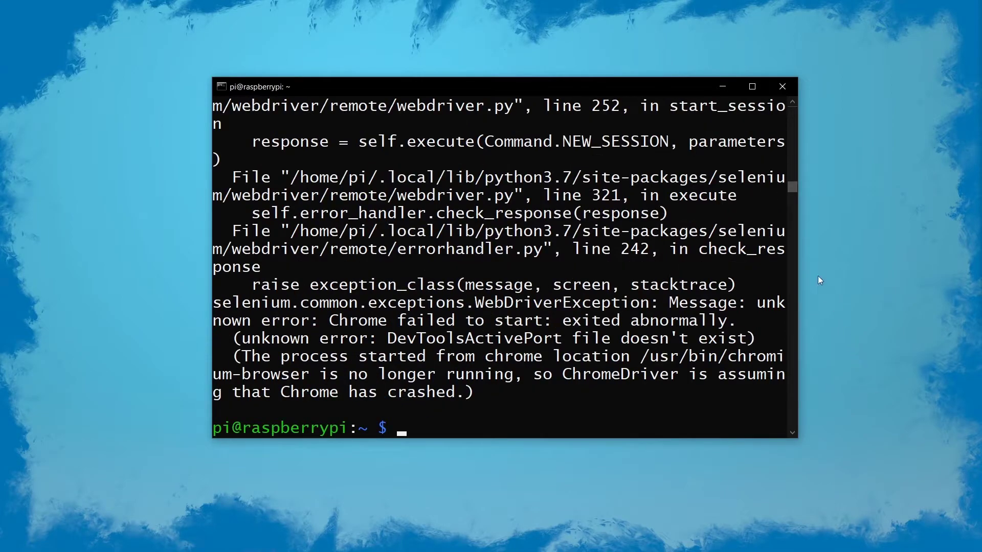
- Rerun 'python3 yt_selenium.py' from a Pi desktop terminal in VNC, opening the Blue Hippo channel
click(723, 86)
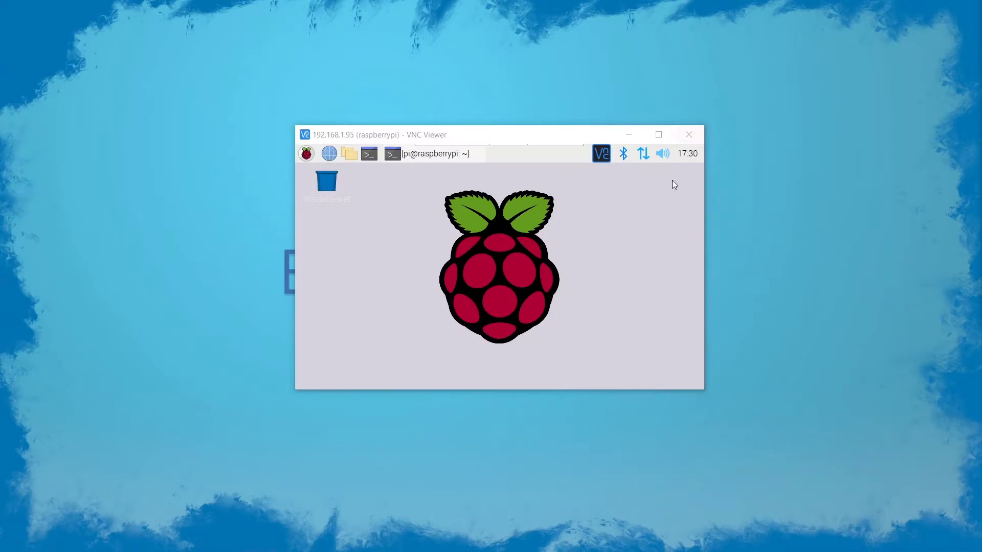
click(586, 139)
click(374, 155)
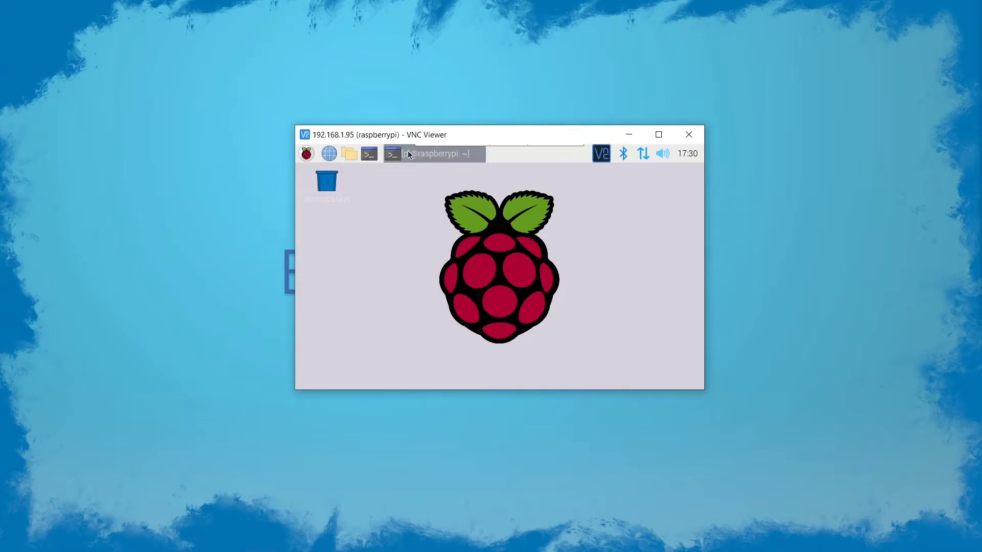
key(Up)
key(Return)
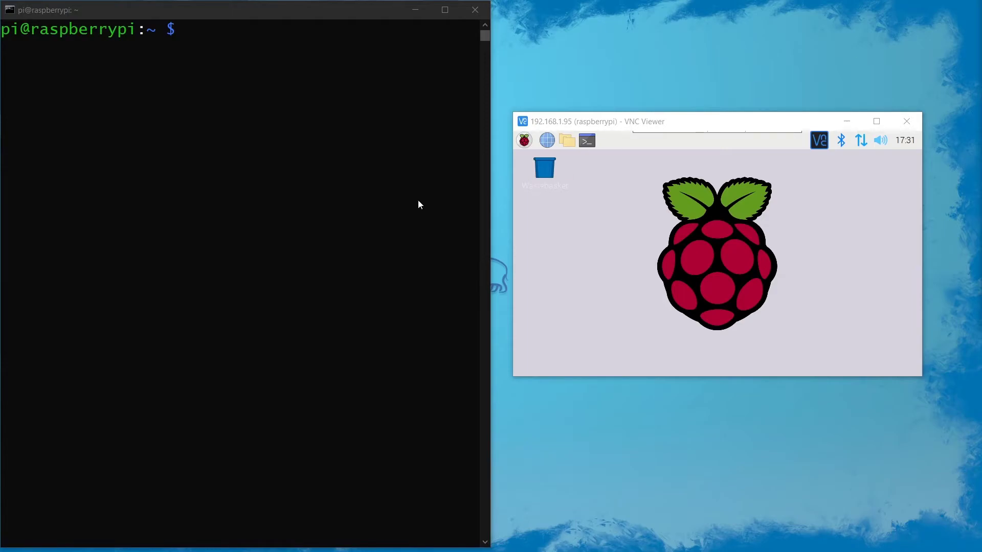
- Paste and run 'env -i DISPLAY=:0.0 /usr/bin/python3 /home/pi/yt_selenium.py' over SSH
right_click(280, 212)
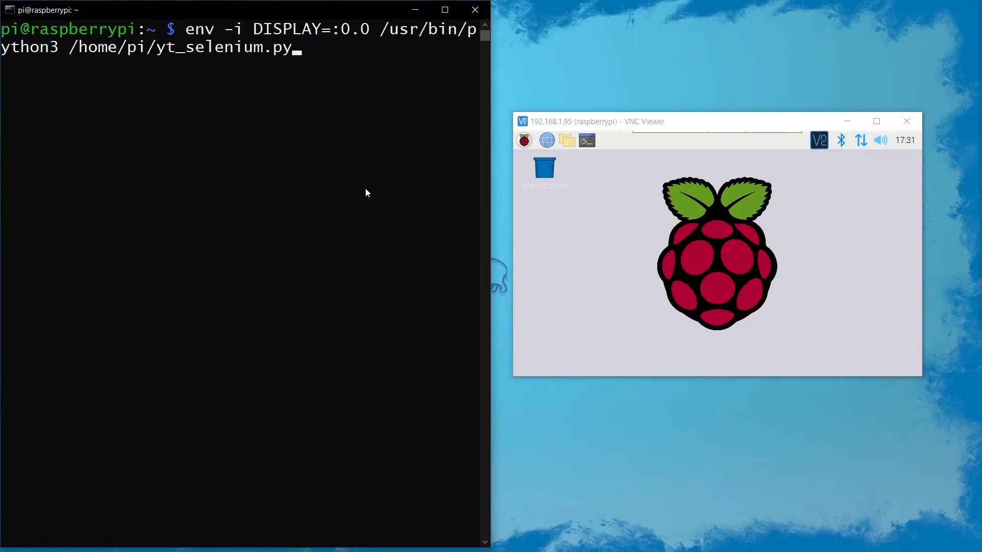
key(Left)
key(Left)
key(Left)
key(Left)
key(Left)
key(Left)
key(Left)
key(Left)
key(Left)
key(Left)
key(Left)
key(Left)
key(Left)
key(Left)
key(Left)
key(Left)
key(Left)
key(Left)
key(Left)
key(Left)
key(Left)
key(Left)
key(Left)
key(Left)
key(Left)
key(Left)
key(Left)
key(Left)
key(Left)
key(Right)
key(Right)
key(Right)
key(Left)
key(Right)
key(Right)
key(Right)
key(Right)
key(Right)
key(Right)
key(Right)
key(Right)
key(Right)
key(Right)
key(Right)
key(Right)
key(Right)
key(Right)
key(Right)
key(Right)
key(Right)
key(Right)
key(Right)
key(Right)
key(Right)
key(Right)
key(Right)
key(Right)
key(Right)
key(Right)
key(Right)
key(Right)
key(Right)
key(Right)
key(Right)
key(Right)
key(Right)
key(Right)
key(Right)
key(Right)
key(Right)
key(Right)
key(Return)
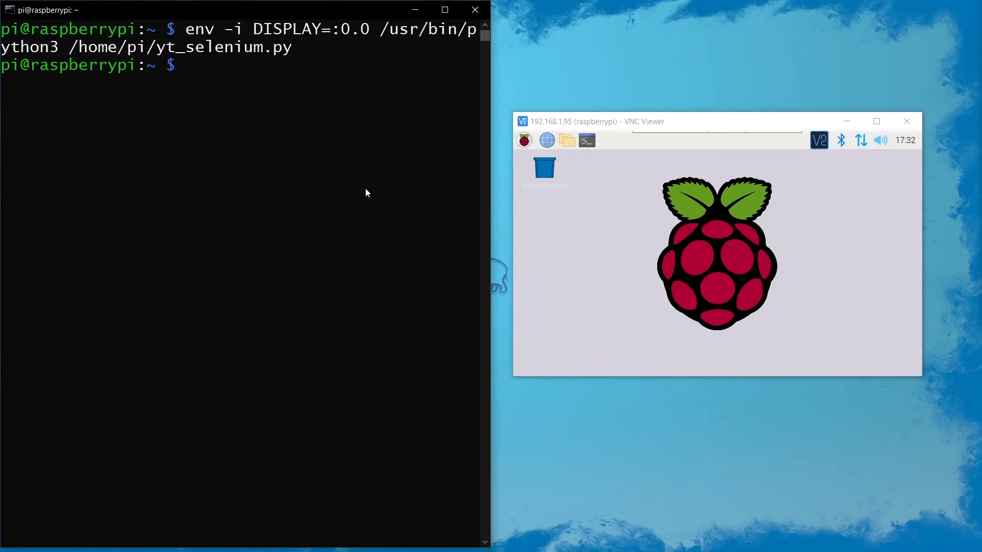
- Open the crontab with 'crontab -e', choosing option 1, nano, as editor
text(crontab -e)
key(Return)
text(1)
key(Return)
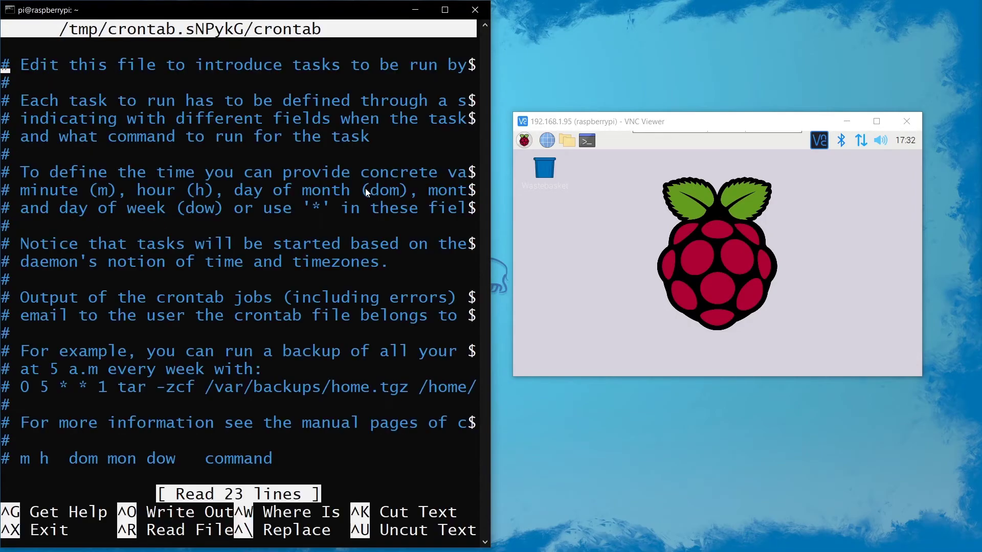
key(Down)
key(Down)
key(Down)
key(Down)
key(Down)
key(Down)
key(Down)
key(Down)
key(Down)
key(Down)
key(Down)
key(Down)
key(Down)
key(Down)
key(Down)
key(Down)
key(Down)
key(Down)
key(Down)
key(Down)
text(@reboot)
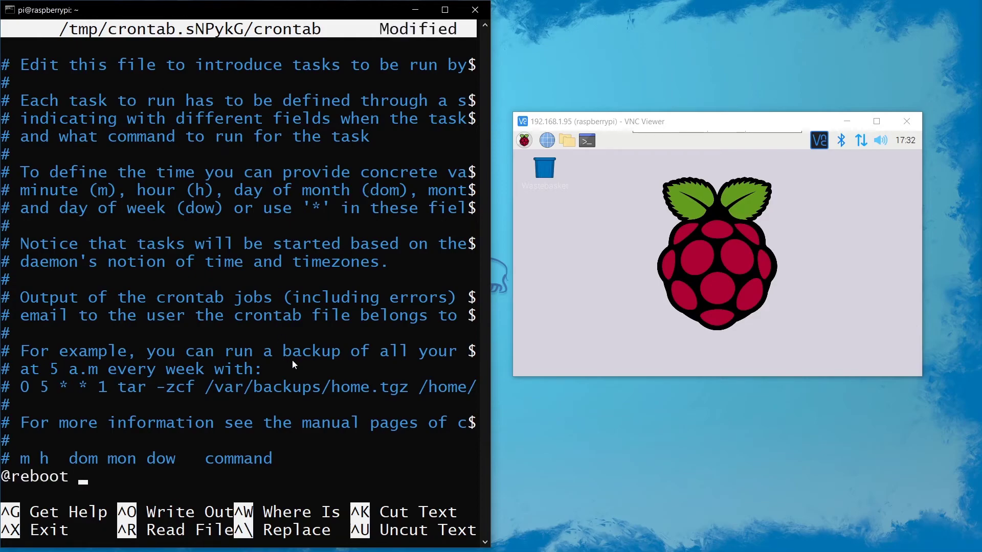
right_click(329, 388)
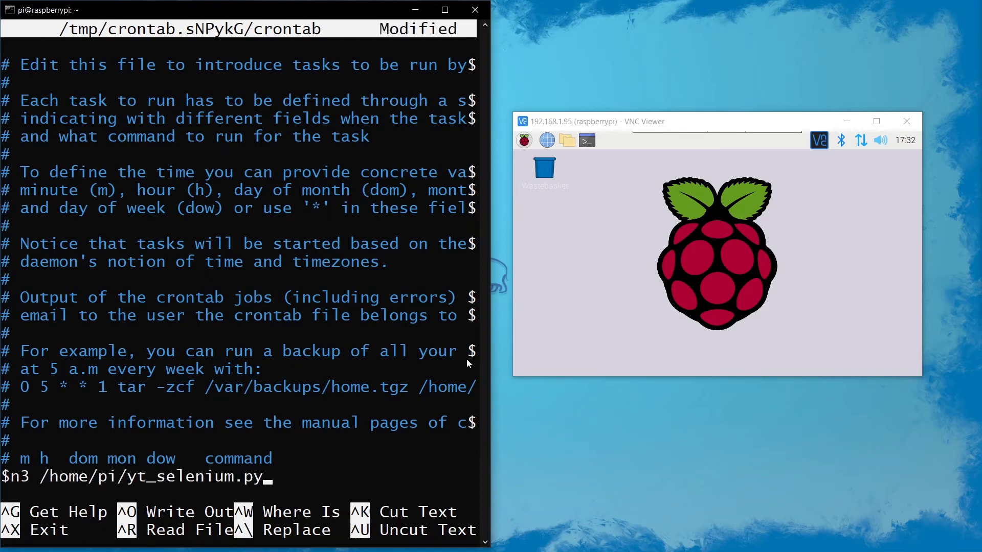
key(ctrl+x)
key(y)
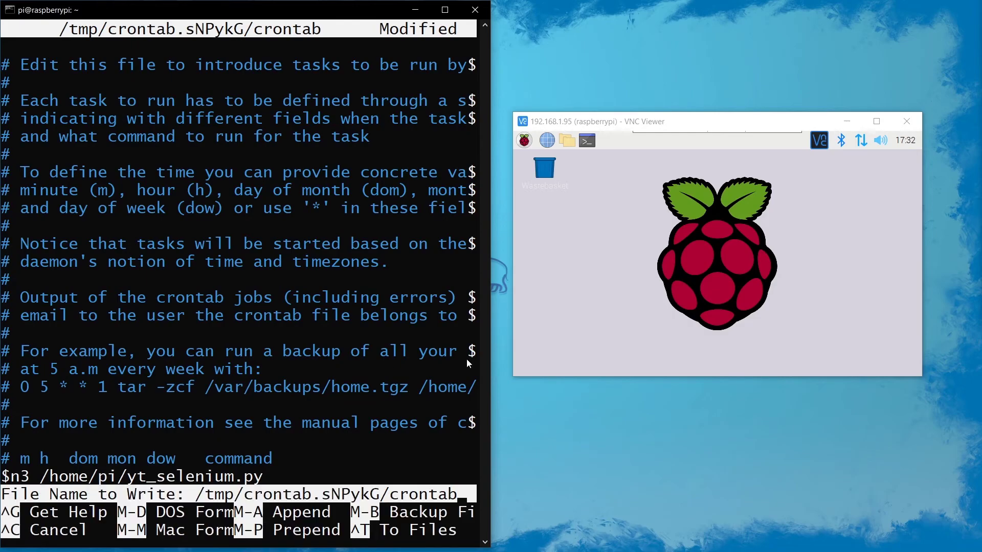
key(Return)
text(sudo reboot)
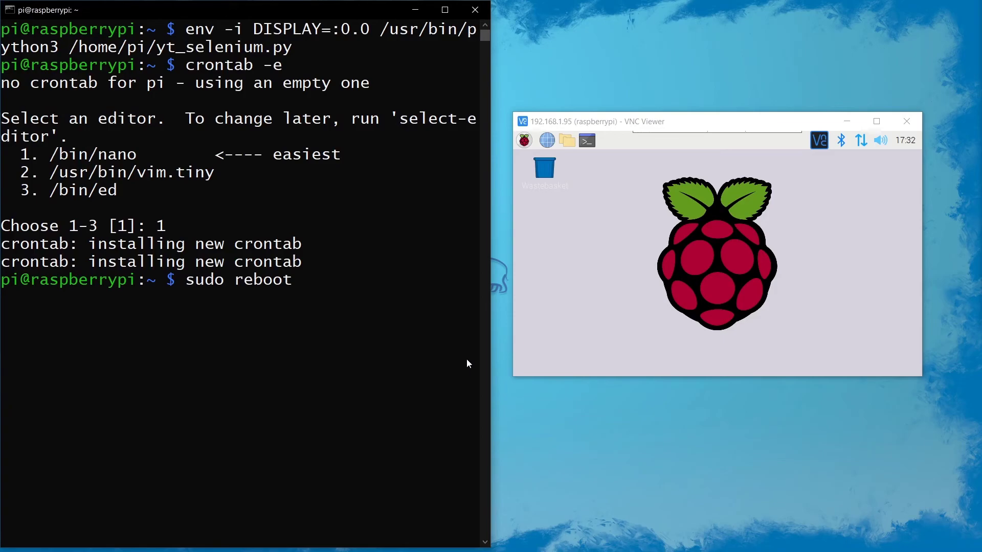
- Execute 'sudo reboot', restarting the Pi and closing the SSH session
key(Return)
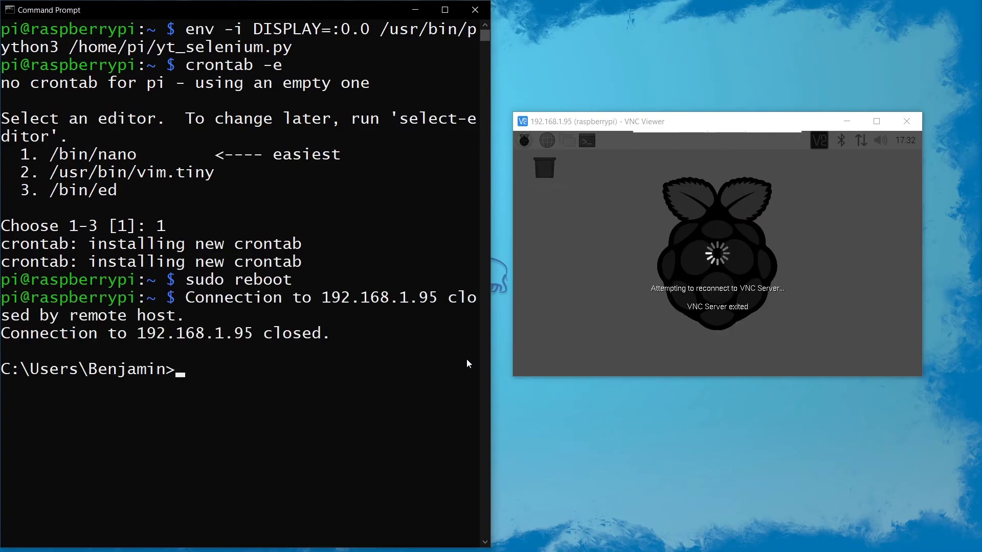